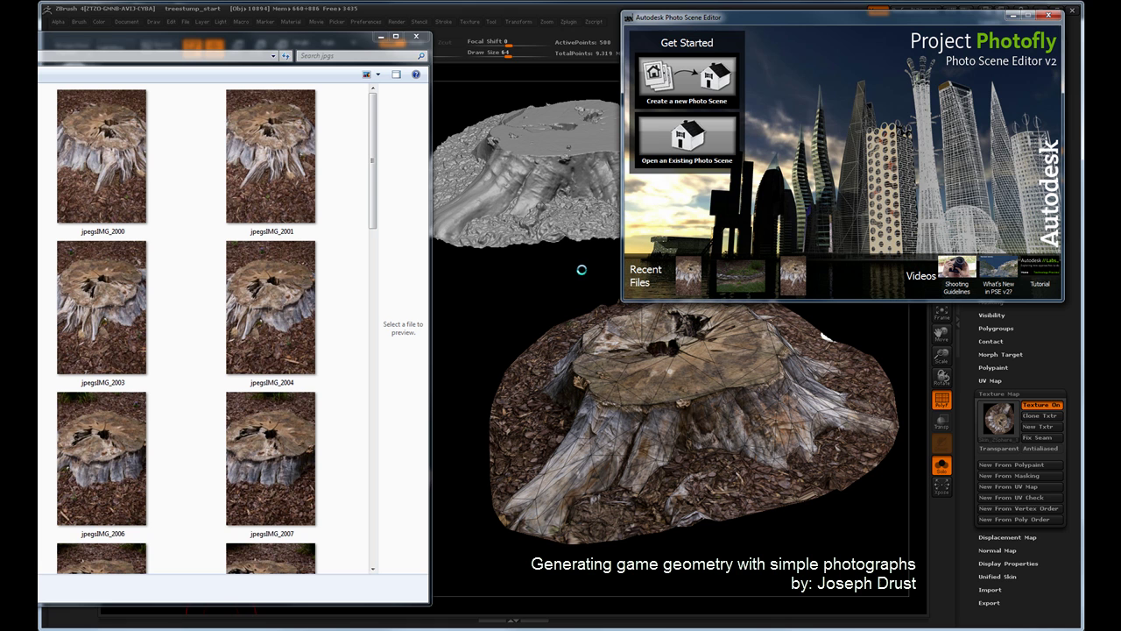
Look through the tree stump photos in the jpgs folder
click(374, 216)
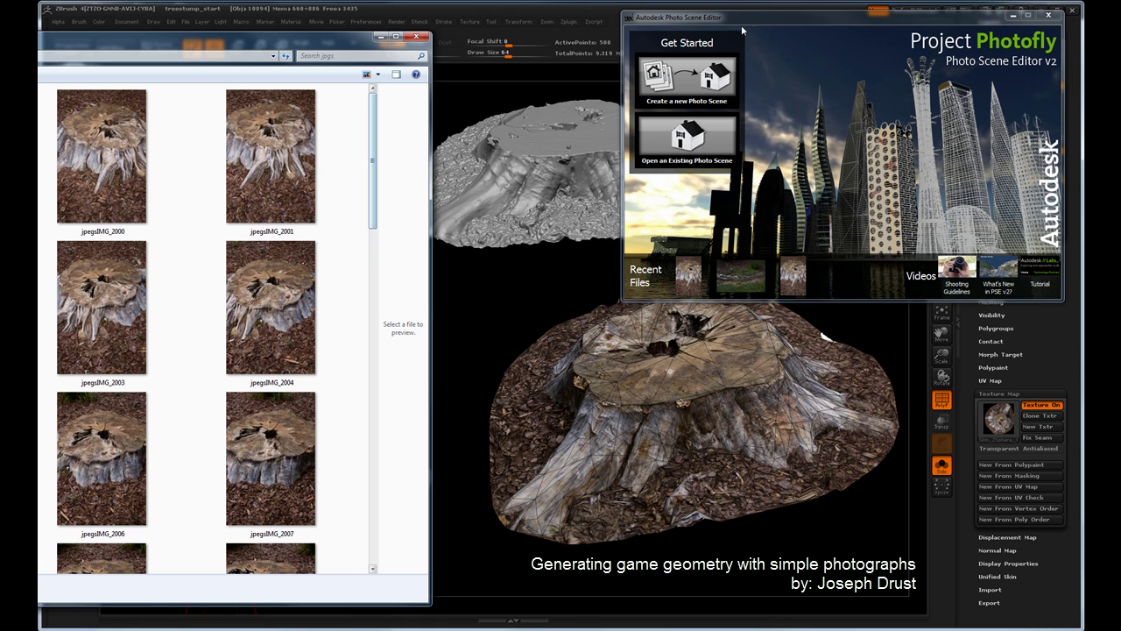
drag(315, 50, 316, 47)
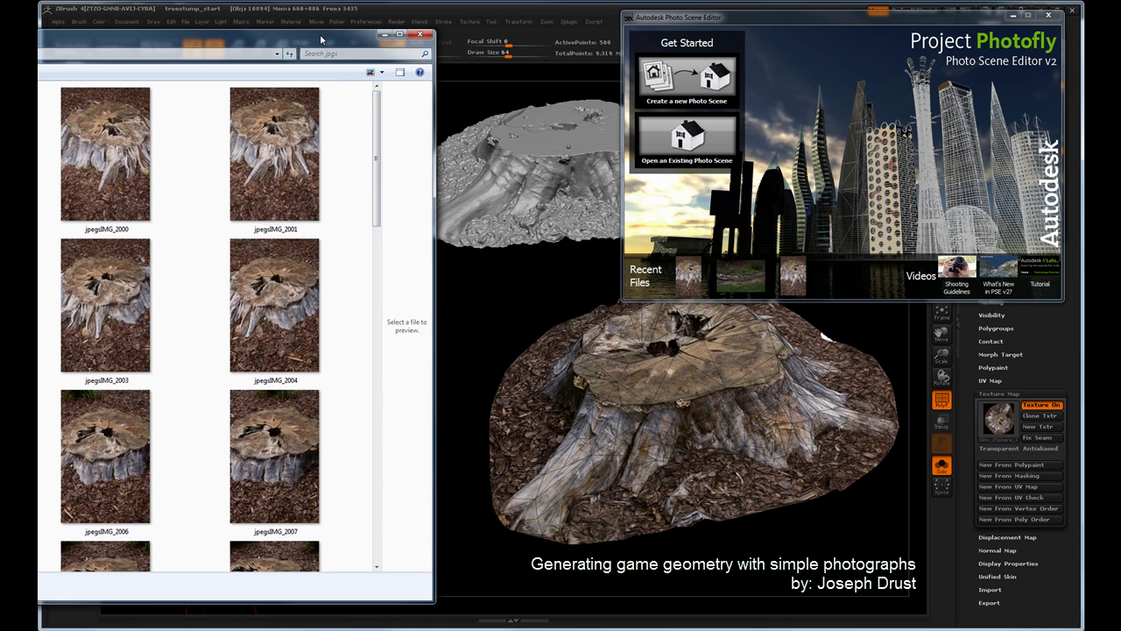
drag(375, 163, 375, 137)
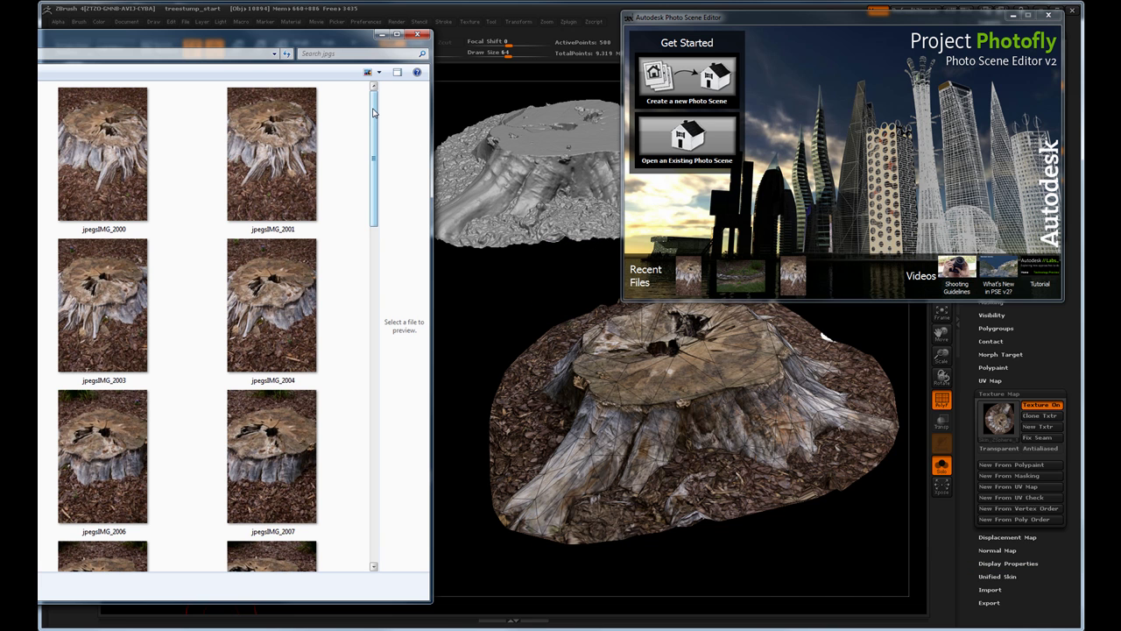
click(70, 145)
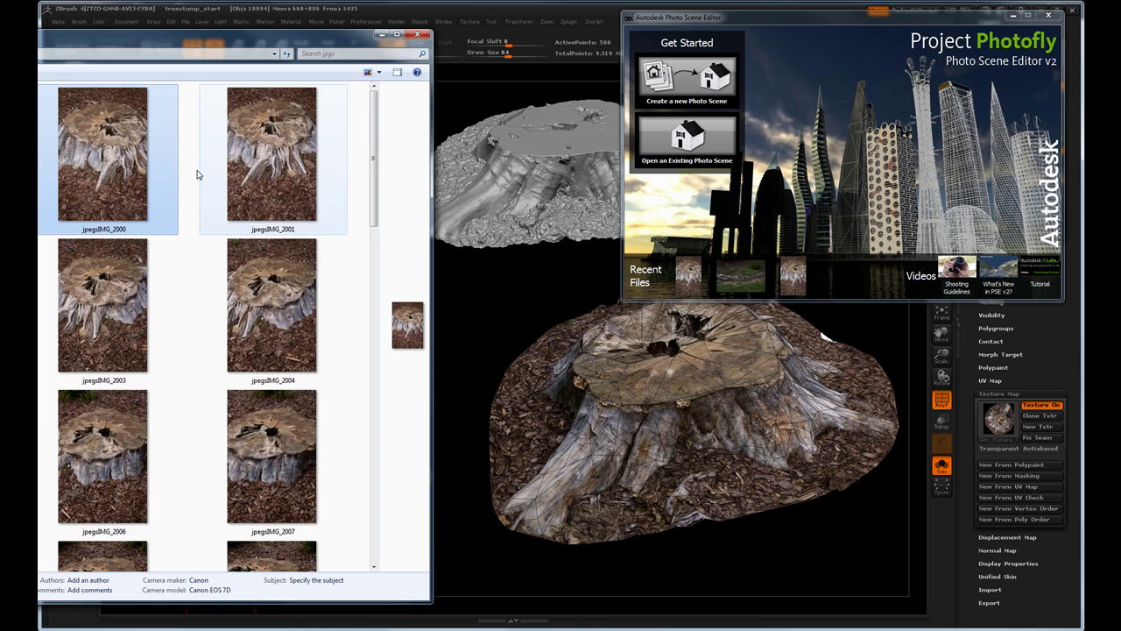
scroll(121, 240, down, 3)
scroll(263, 219, up, 4)
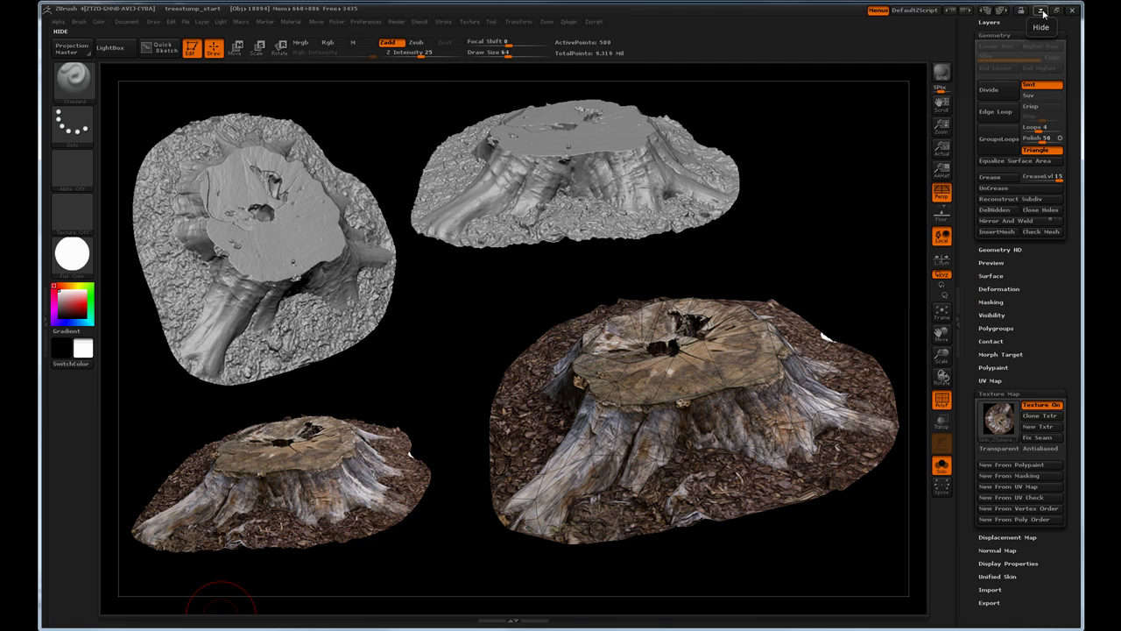
Minimize ZBrush, start a new photo scene in Photo Scene Editor and select photos jpegsIMG_2000 through jpegsIMG_2030
click(1046, 10)
drag(856, 20, 763, 30)
drag(590, 98, 558, 112)
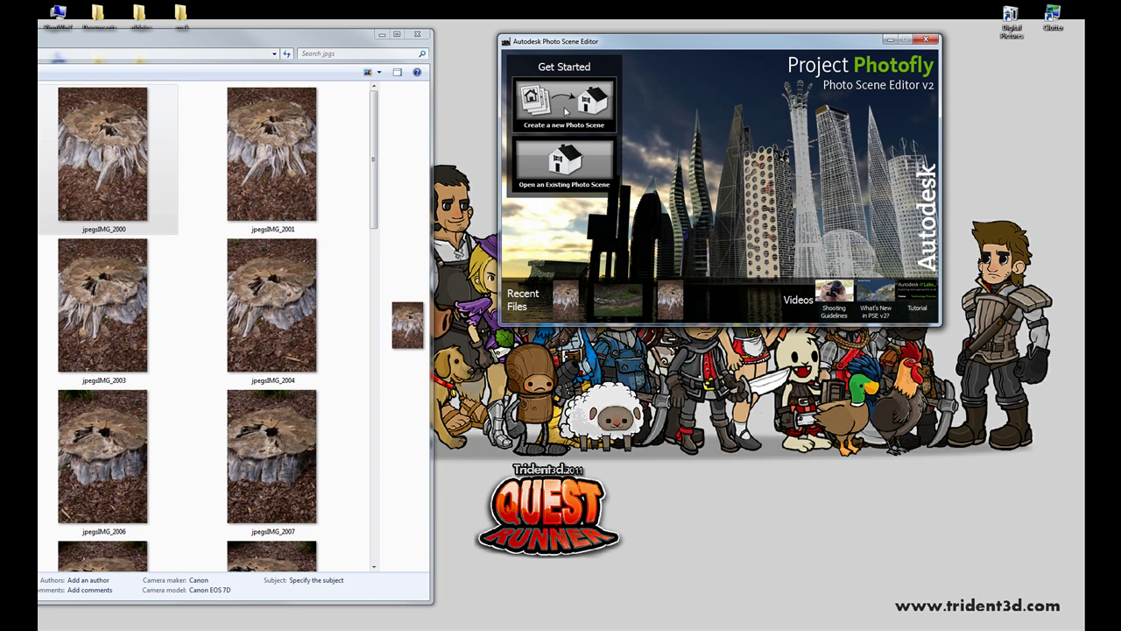
click(584, 107)
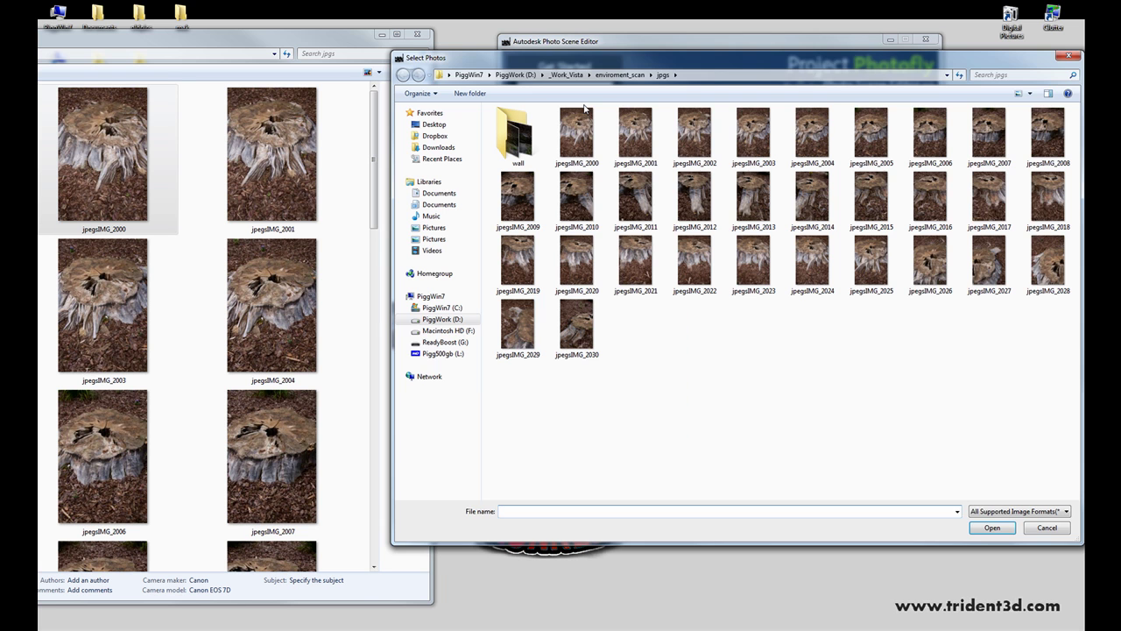
drag(608, 61, 433, 77)
click(418, 154)
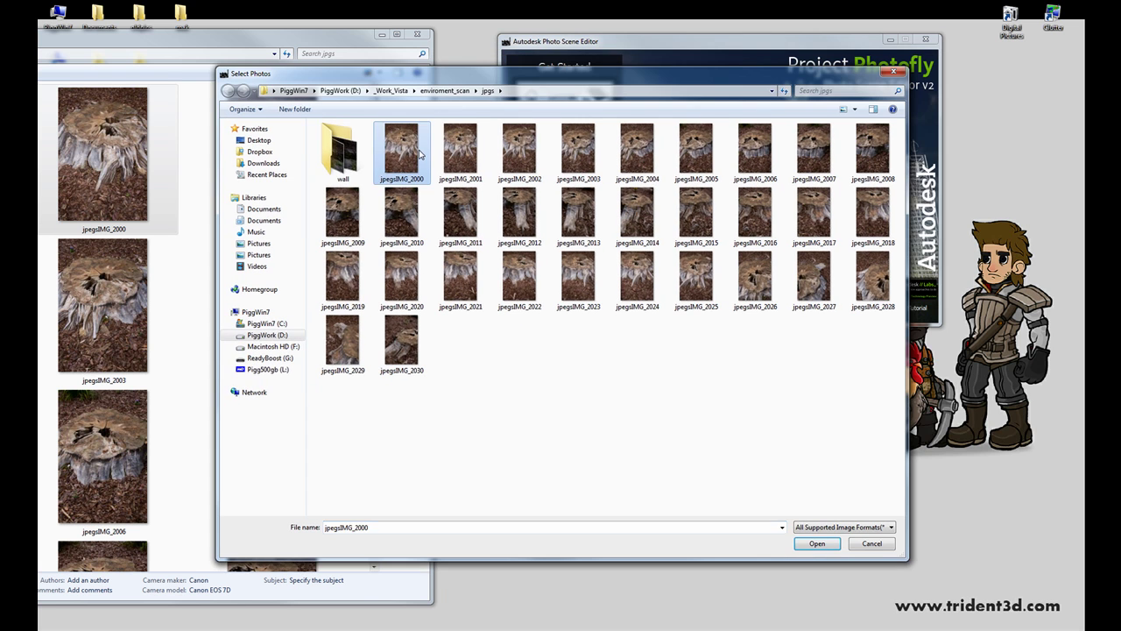
shift+click(401, 347)
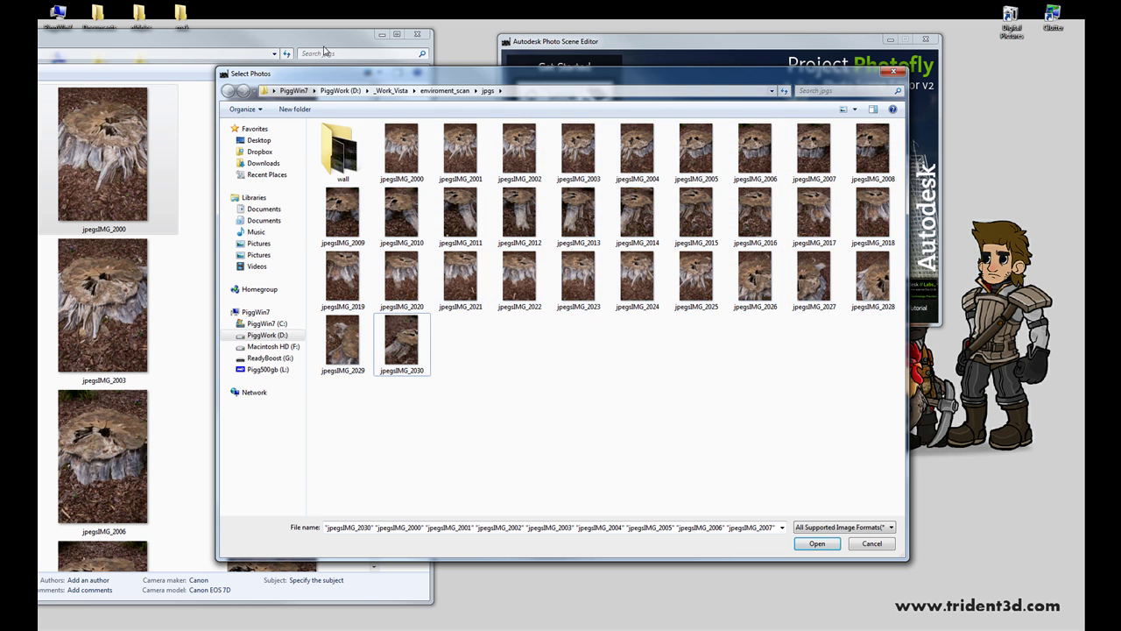
Review the stump photos in the folder window down to jpegsIMG_2030 and return to the first one
click(155, 140)
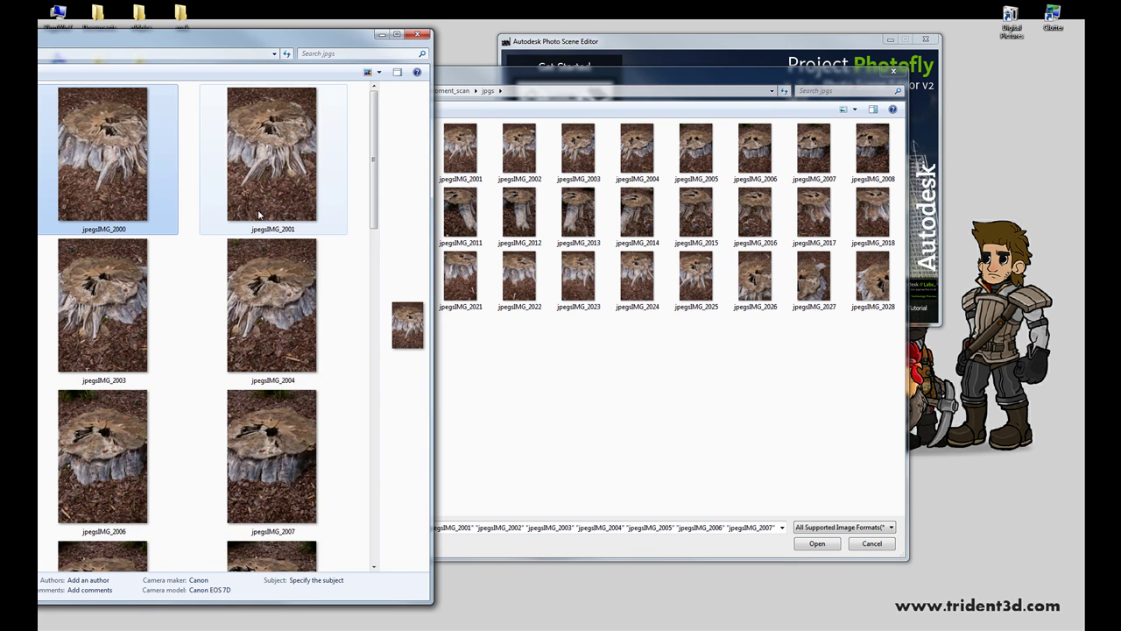
scroll(196, 285, down, 10)
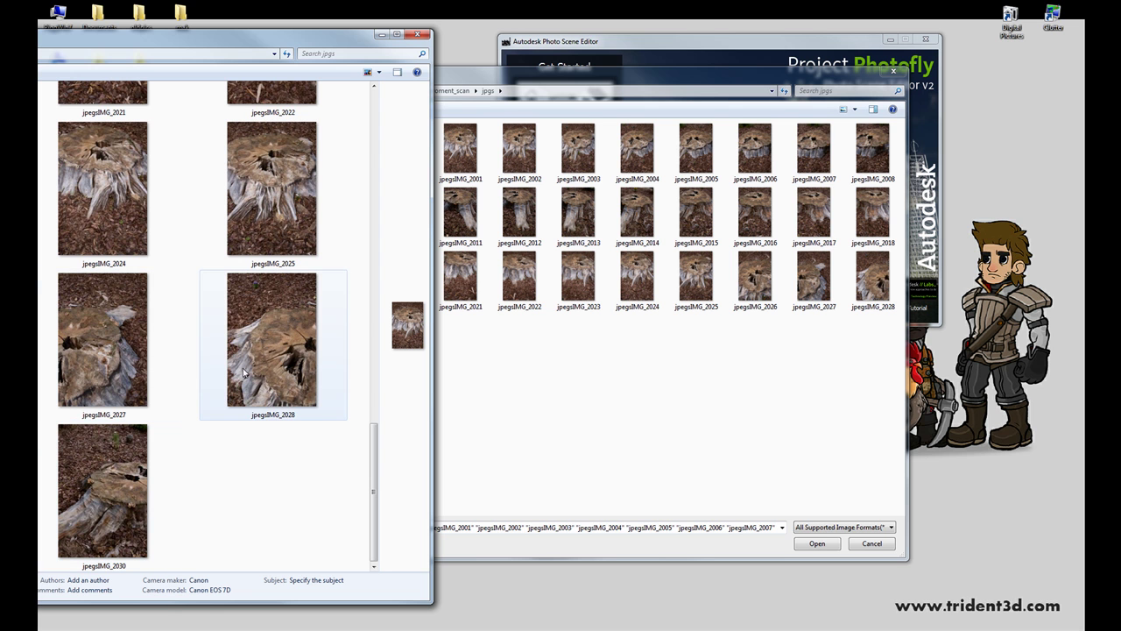
key(Home)
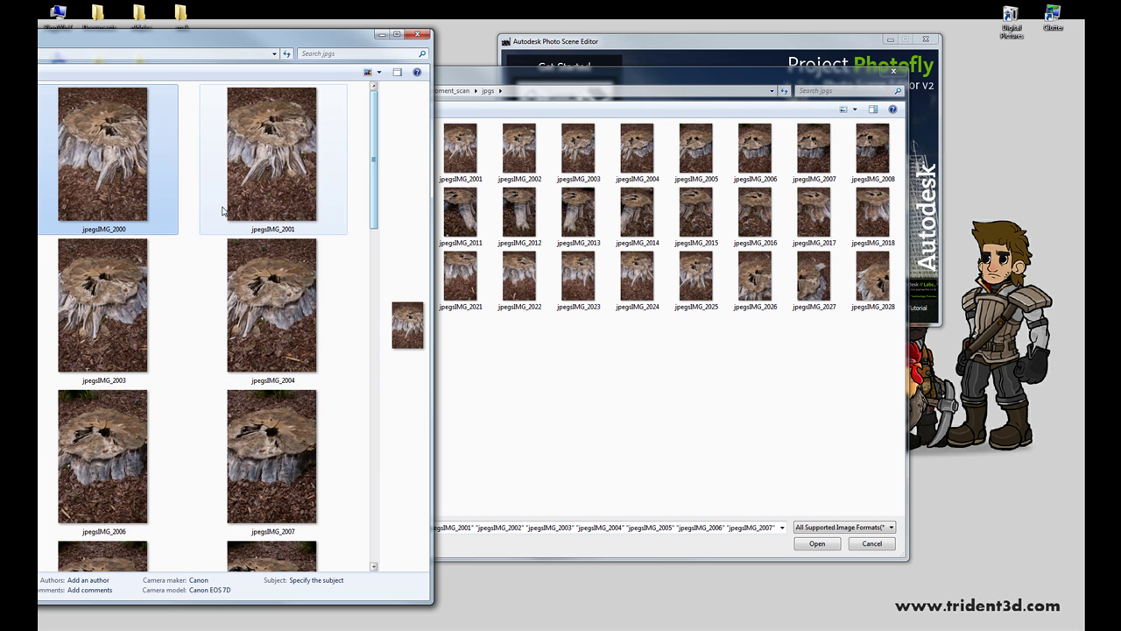
Add the full photo range from jpegsIMG_2000 to jpegsIMG_2030 to the new photo scene
click(497, 76)
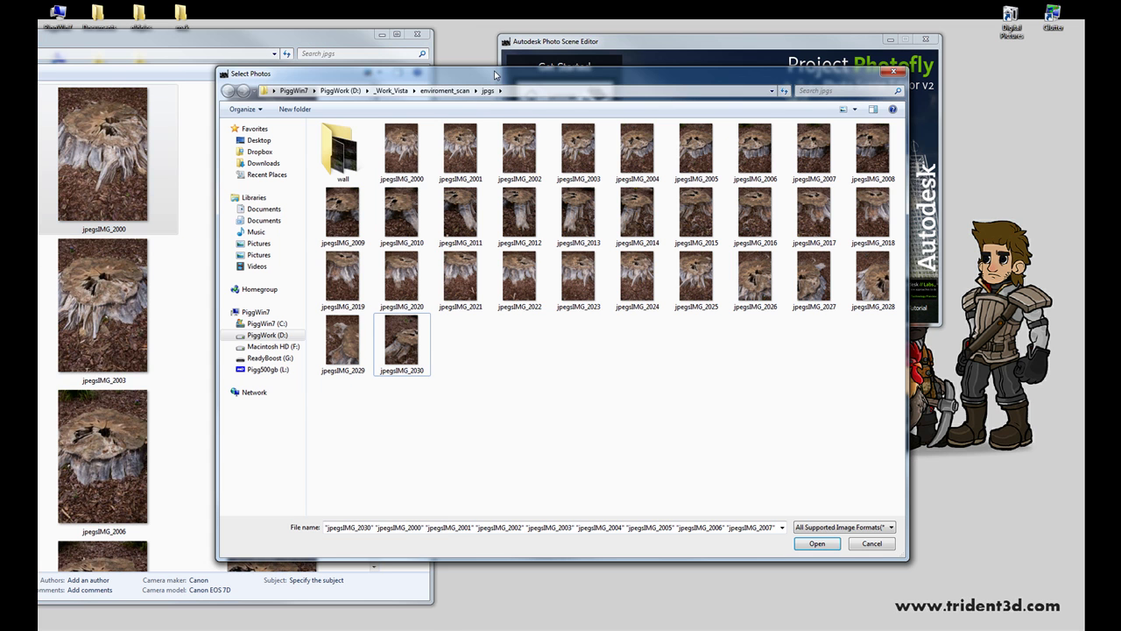
click(425, 155)
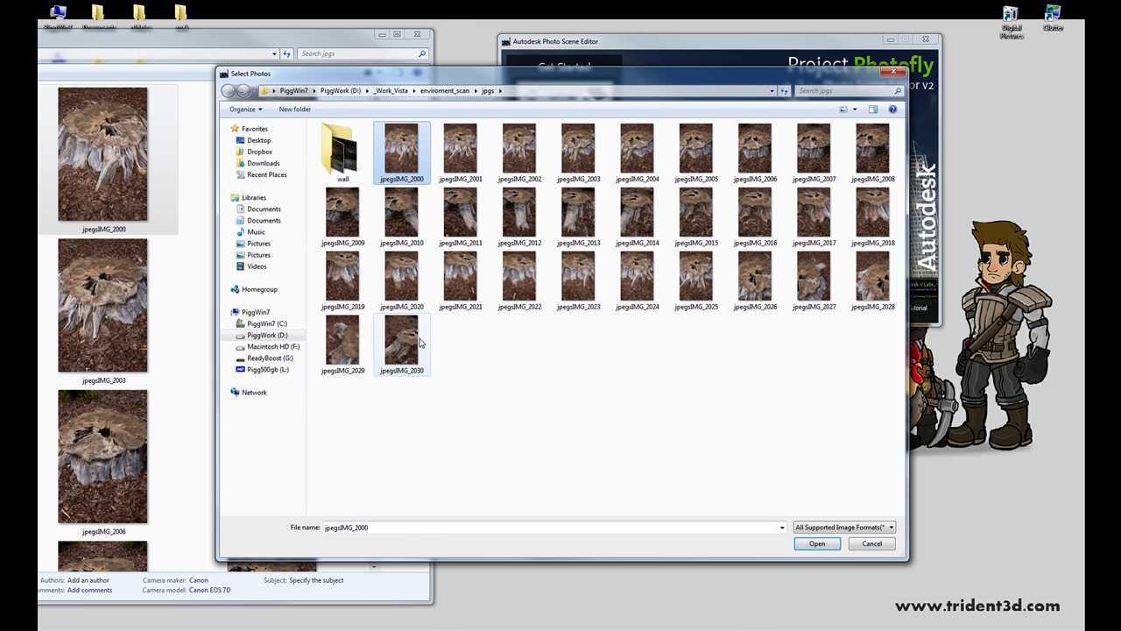
shift+click(420, 342)
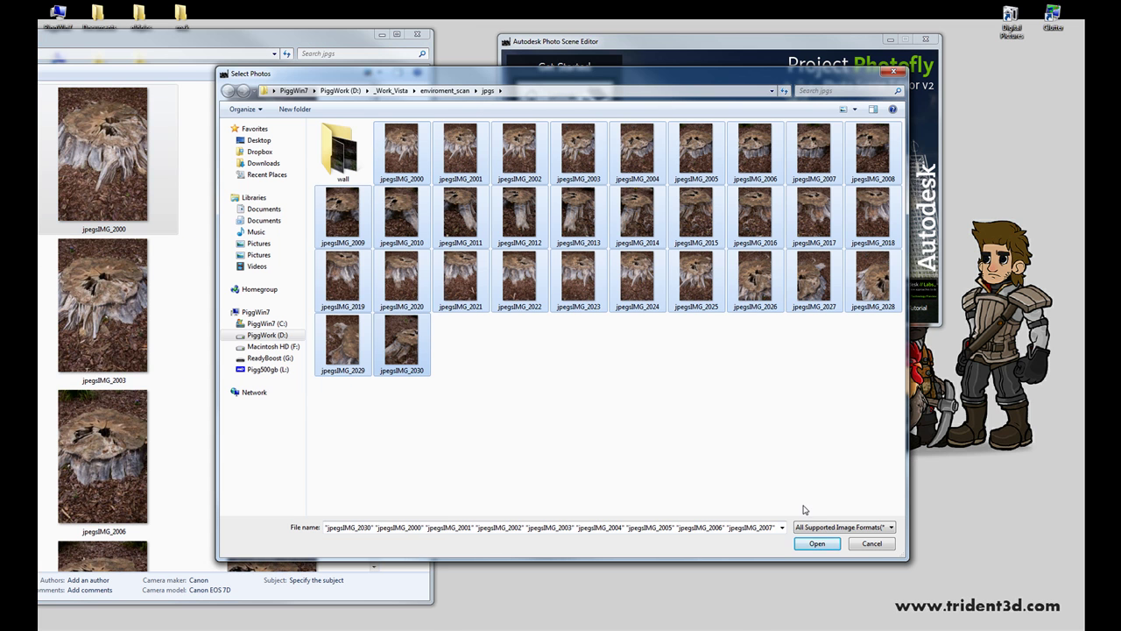
click(817, 543)
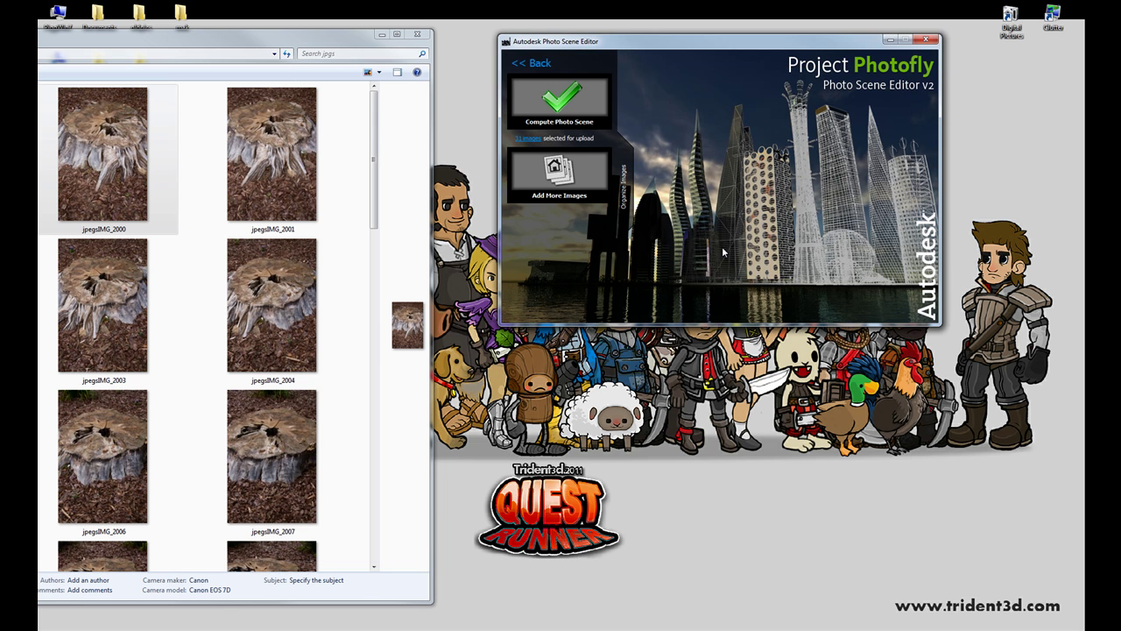
Compute the photo scene from the added images, choosing to wait while it is created
drag(617, 44, 578, 65)
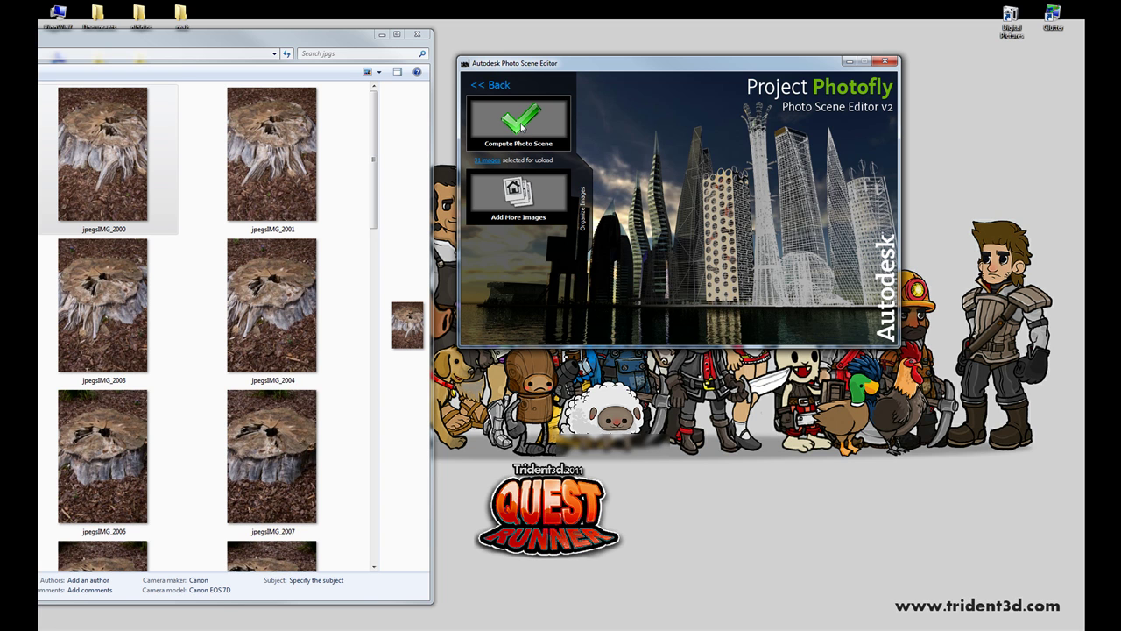
click(522, 133)
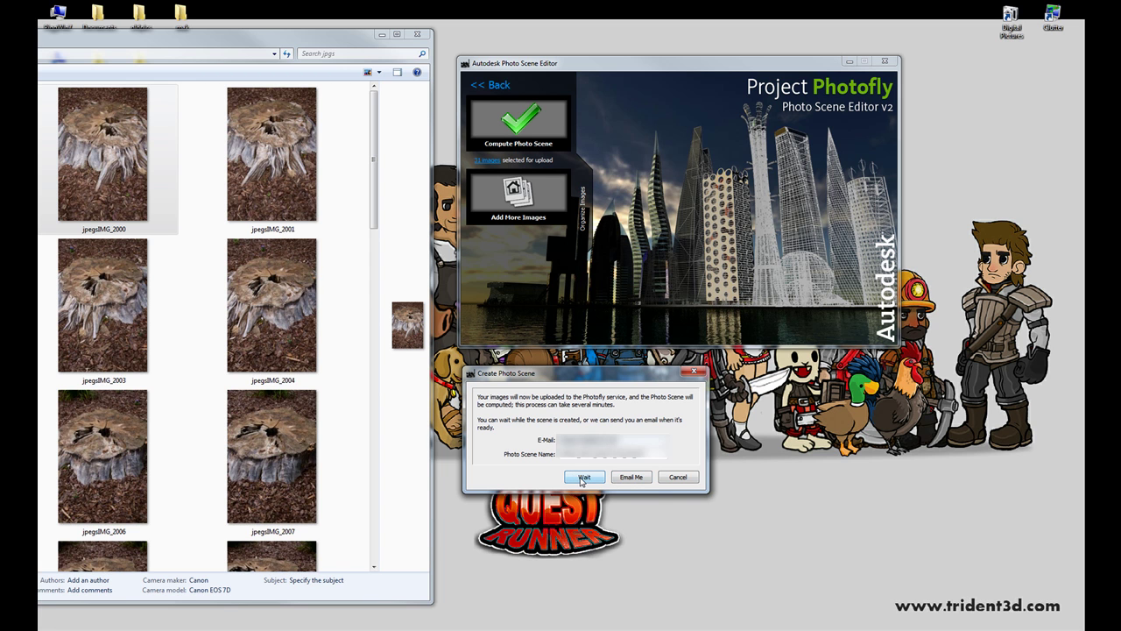
click(583, 477)
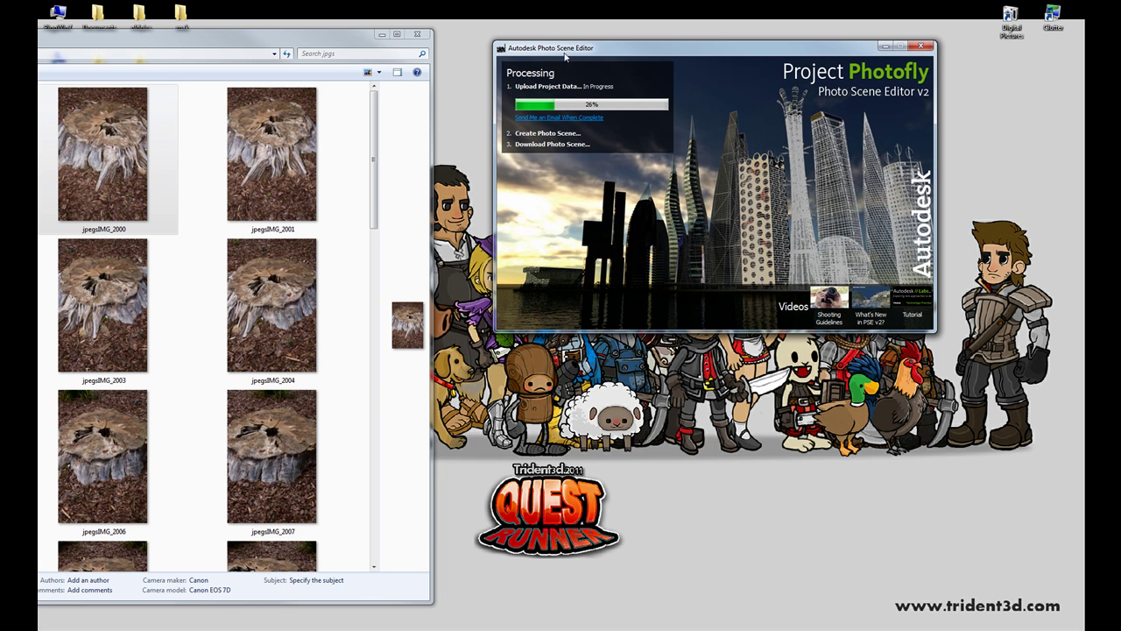
drag(591, 51, 581, 42)
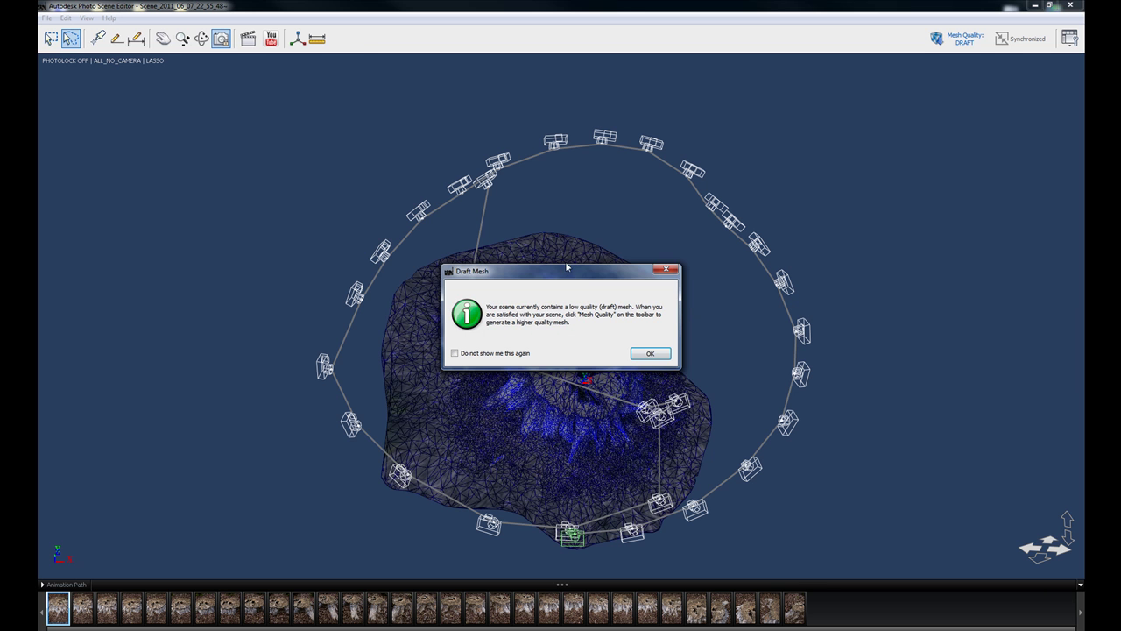
Move the draft mesh notice away from the model and dismiss it
drag(565, 261, 245, 131)
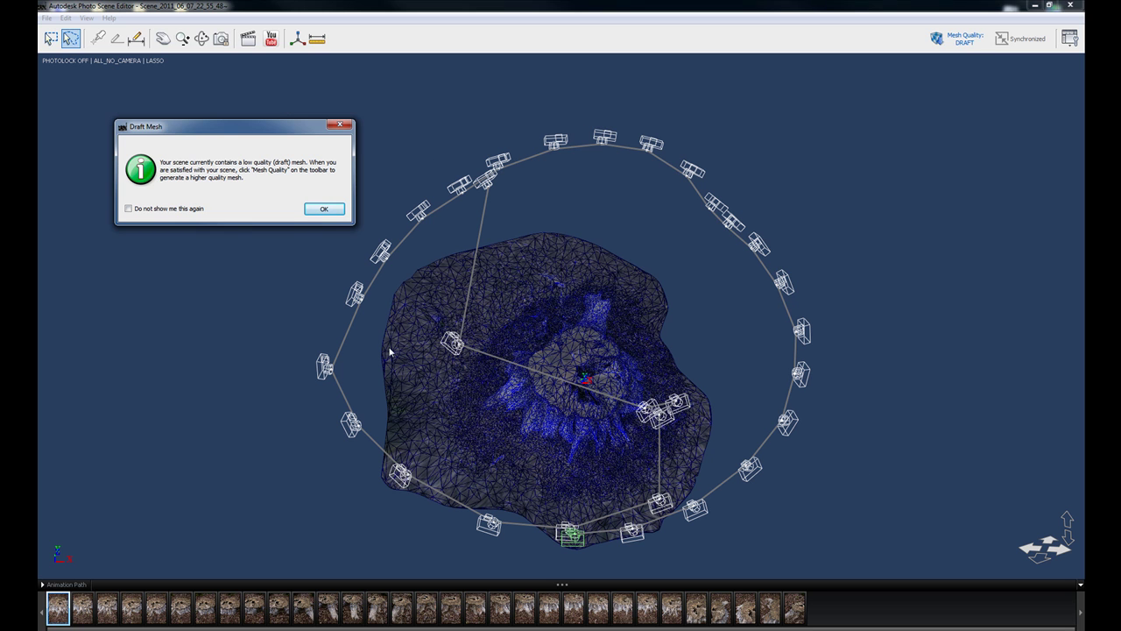
drag(280, 126, 280, 103)
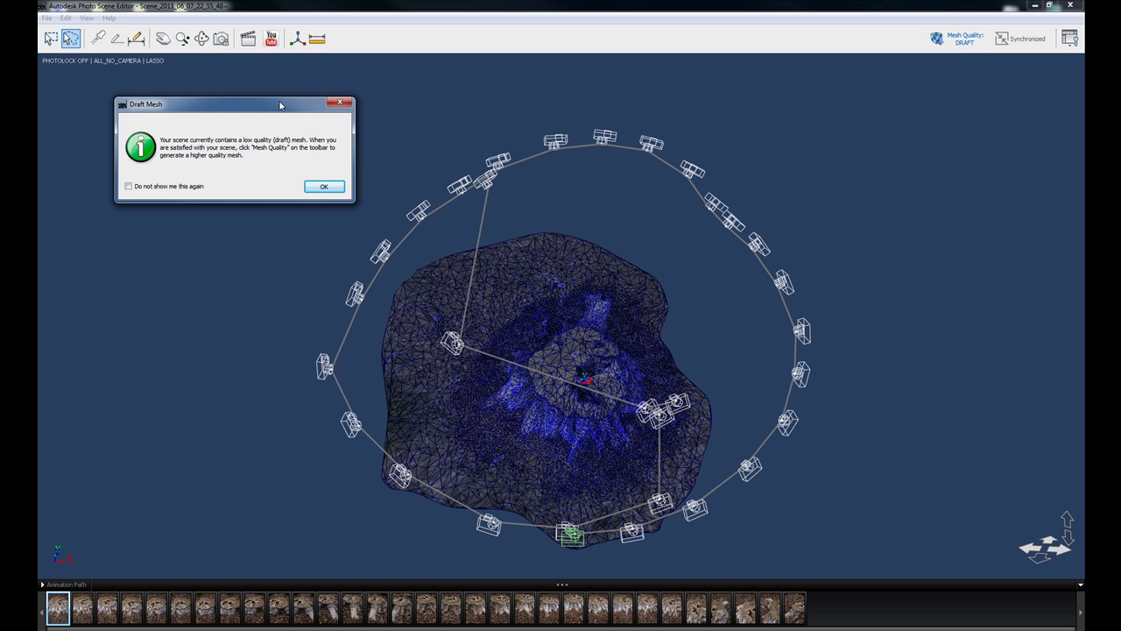
drag(185, 107, 210, 128)
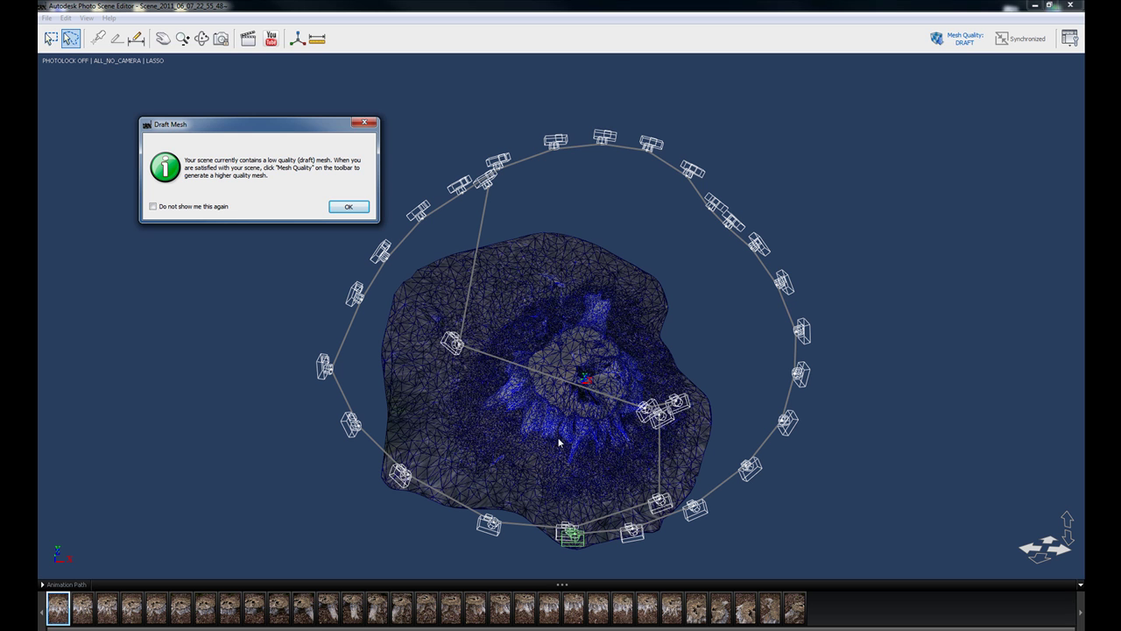
click(350, 206)
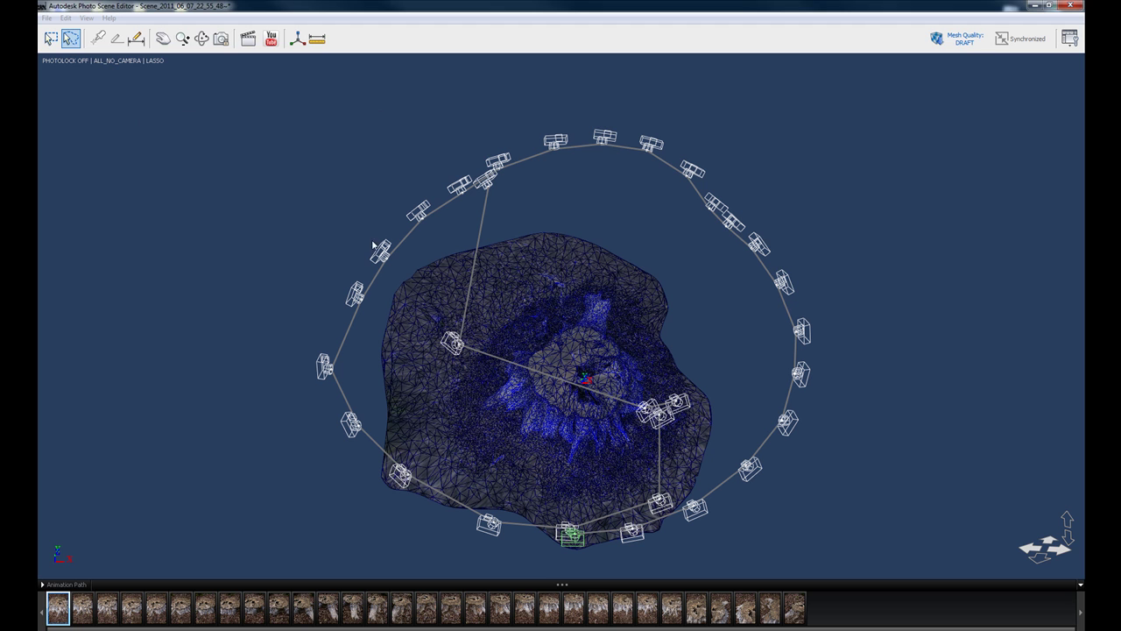
Orbit around the draft stump mesh to examine its shape and the surrounding camera positions
click(202, 40)
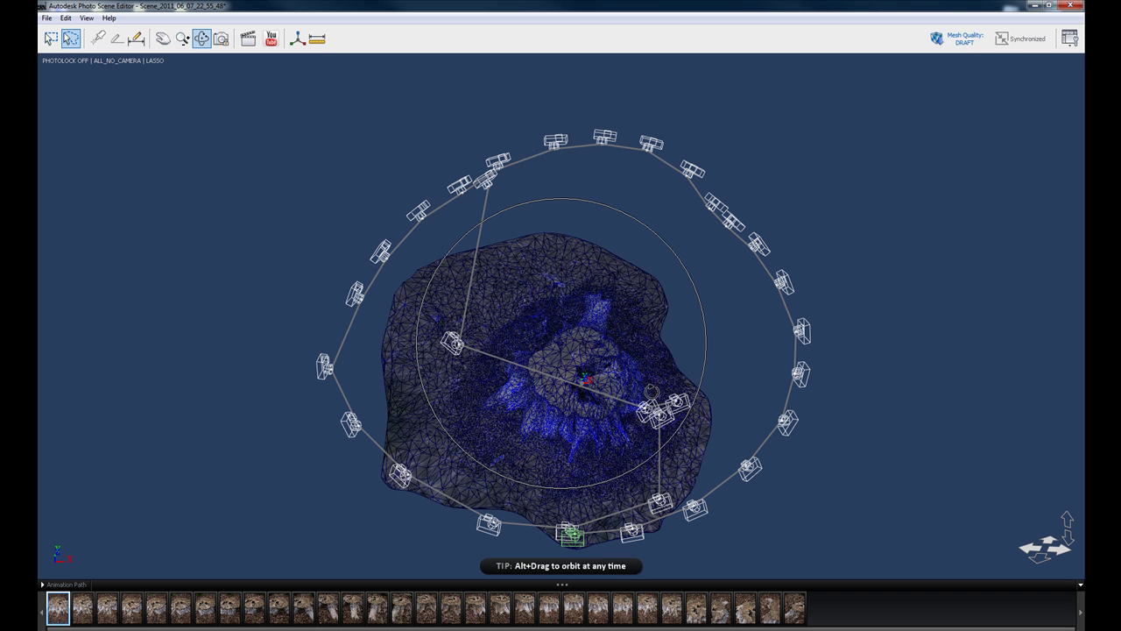
drag(604, 319, 506, 501)
drag(590, 431, 550, 444)
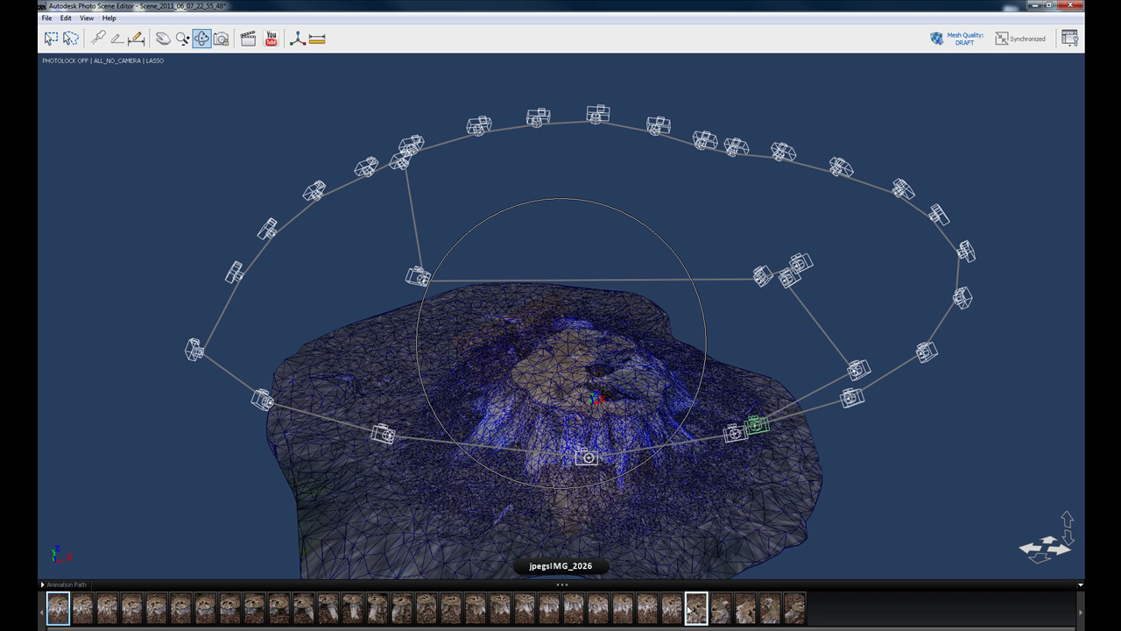
drag(655, 292, 628, 159)
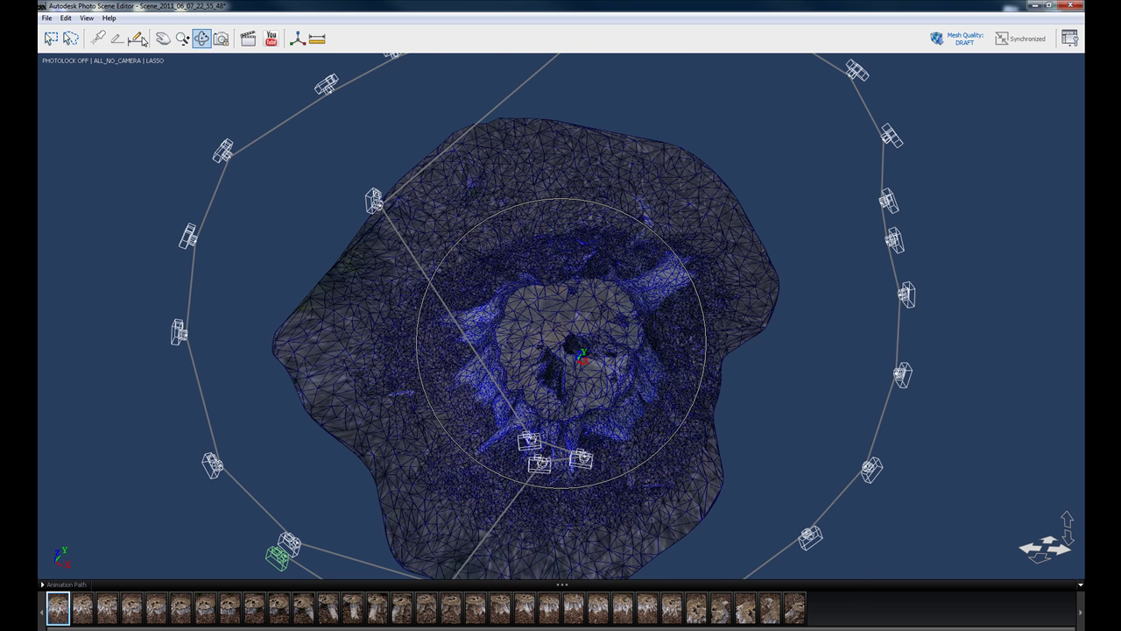
Switch from orbiting to the lasso selection tool for the stump mesh
click(71, 38)
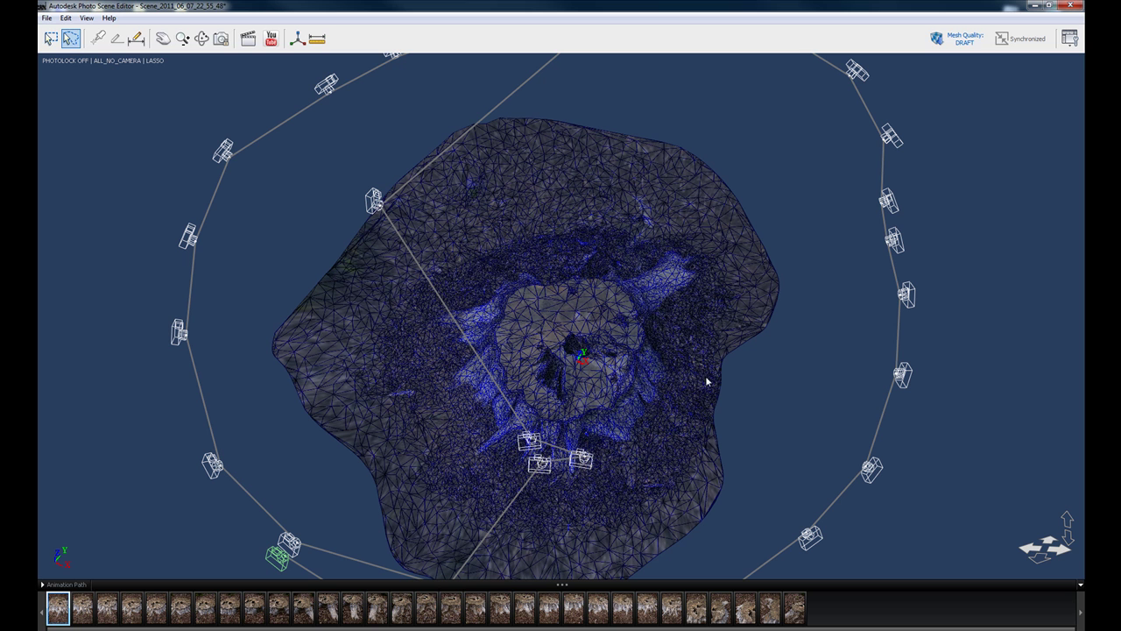
mouse_move(698, 366)
mouse_down()
mouse_move(642, 324)
mouse_move(616, 228)
mouse_move(667, 116)
mouse_move(815, 394)
mouse_move(731, 370)
mouse_up()
mouse_move(771, 141)
mouse_down()
mouse_move(747, 73)
mouse_move(756, 105)
mouse_up()
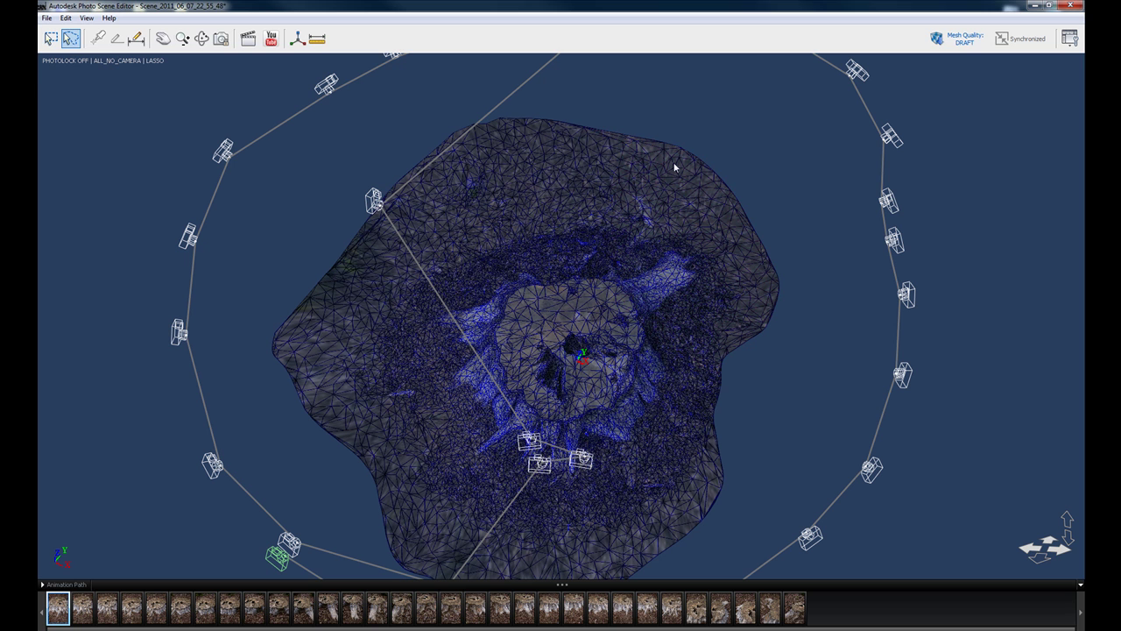
Generate a Maximum quality mesh for the entire photo scene, choosing to wait while it is processed
click(967, 42)
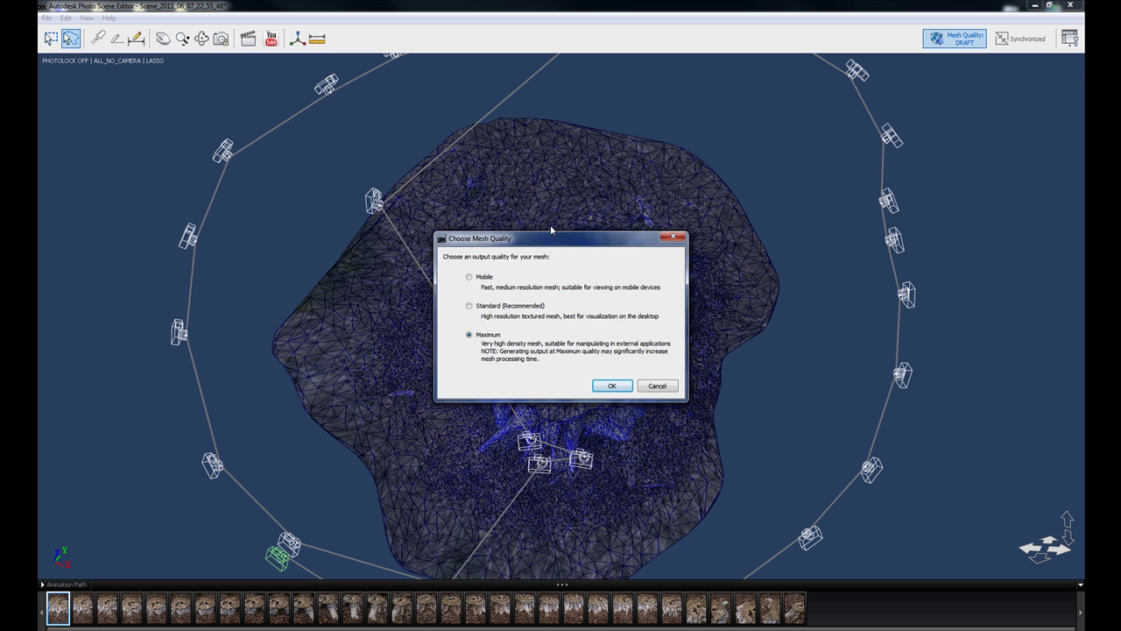
drag(555, 238, 442, 152)
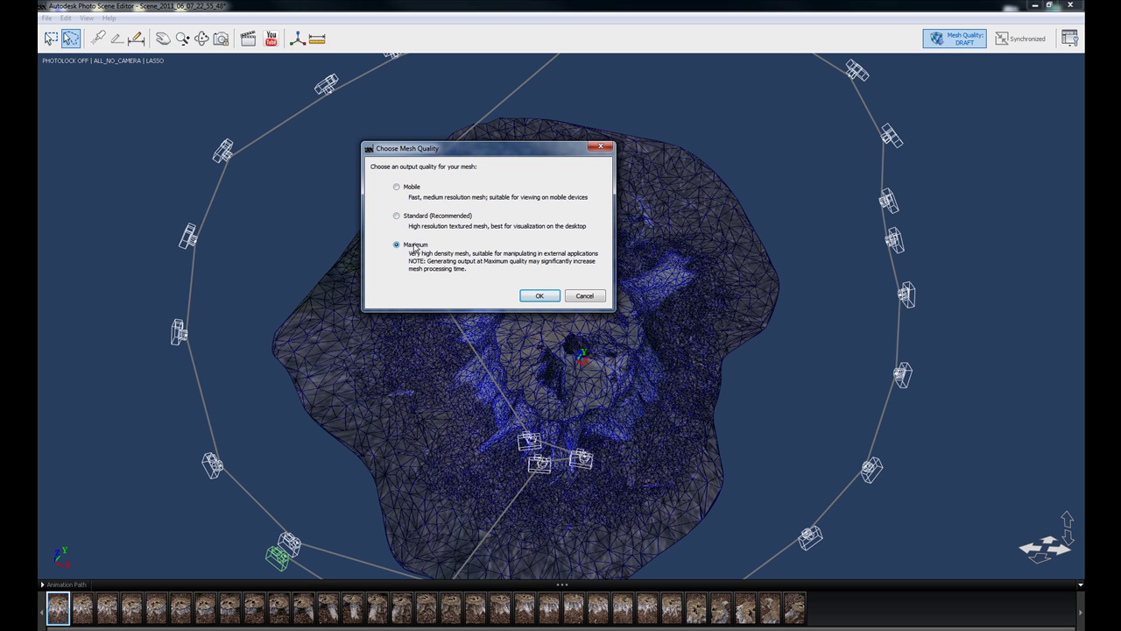
drag(442, 150, 721, 135)
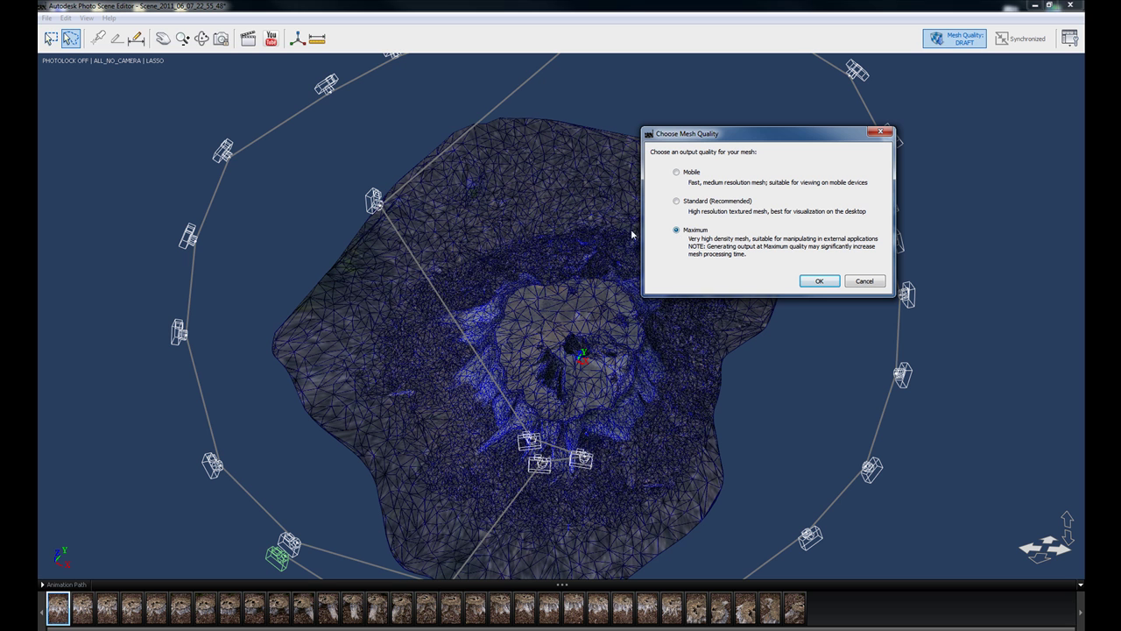
click(819, 281)
drag(576, 271, 311, 160)
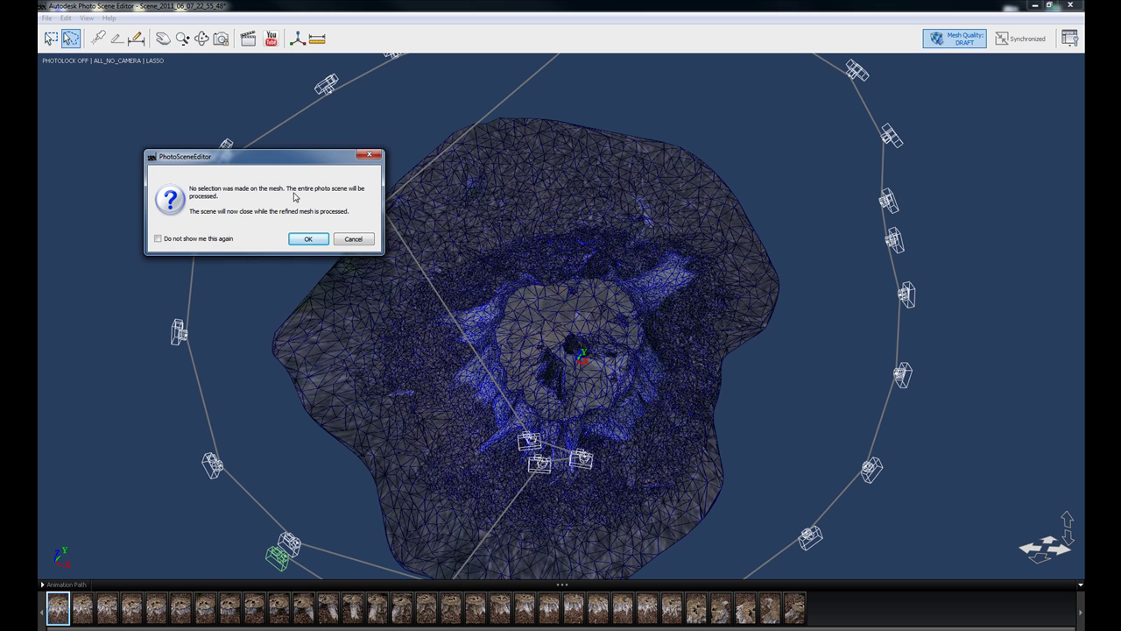
click(307, 240)
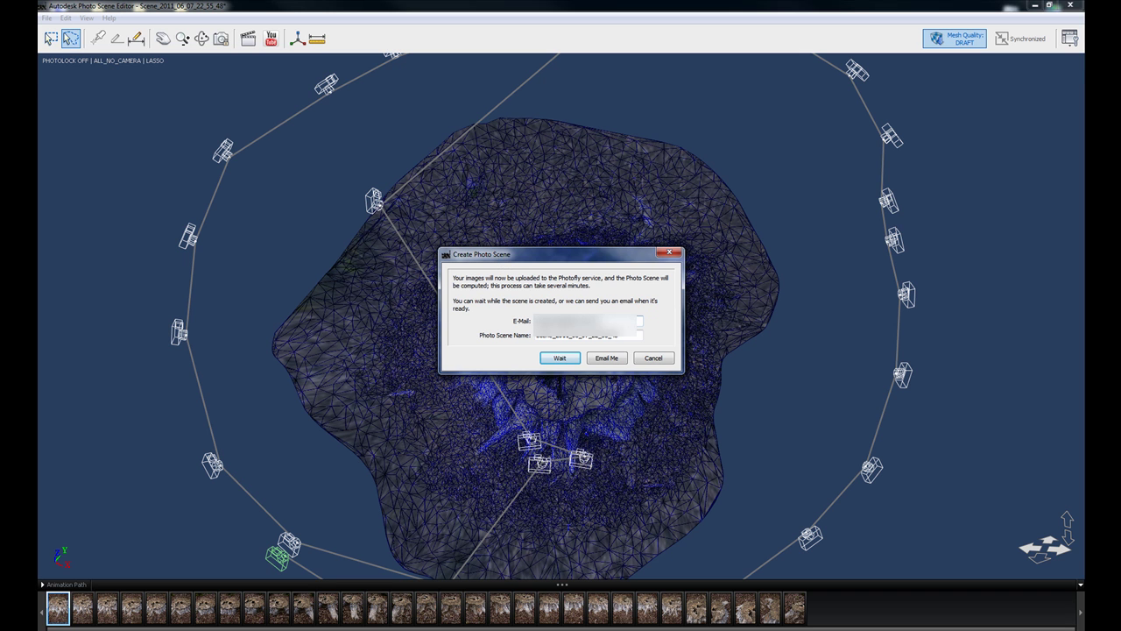
click(558, 359)
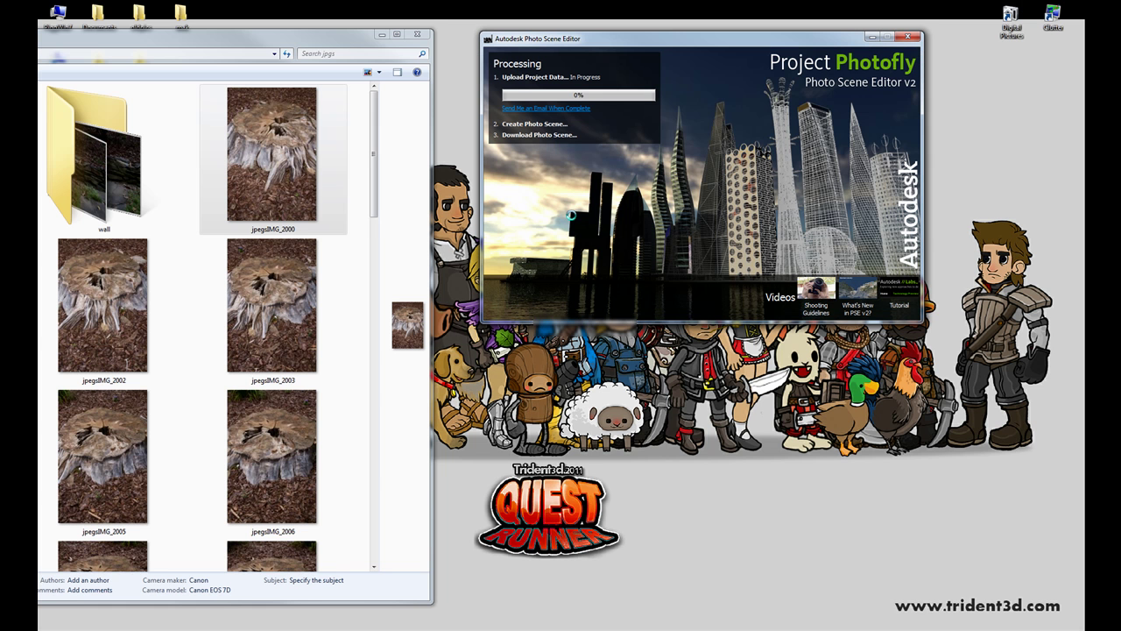